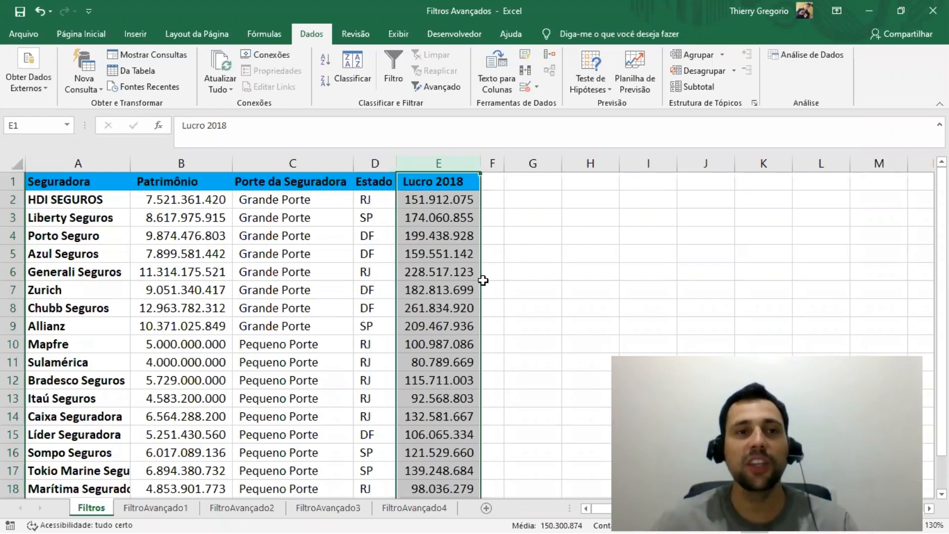
pyautogui.click(81, 157)
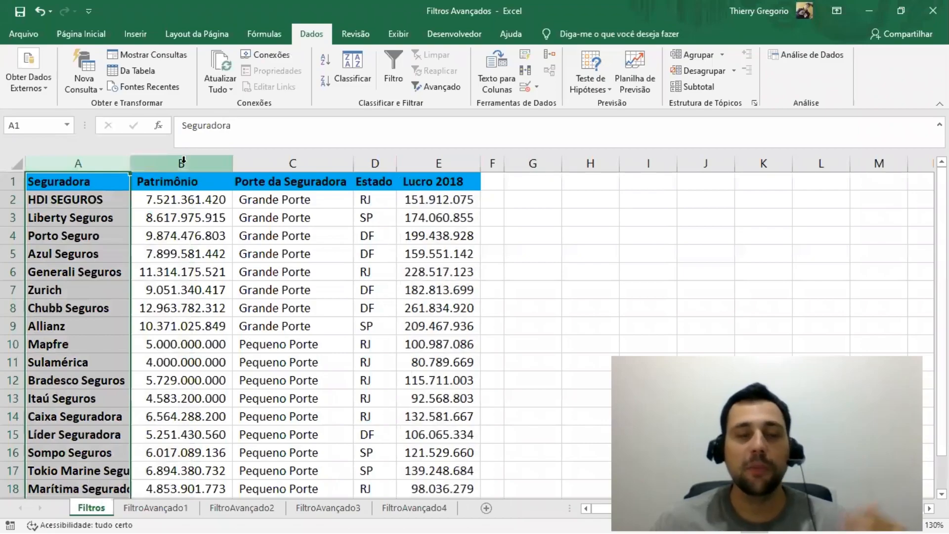
pyautogui.click(181, 163)
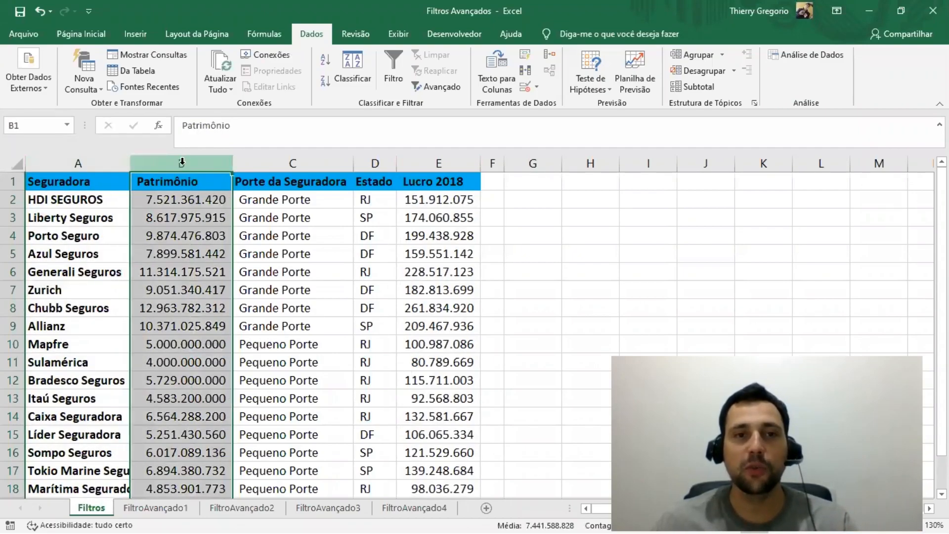
pyautogui.click(289, 161)
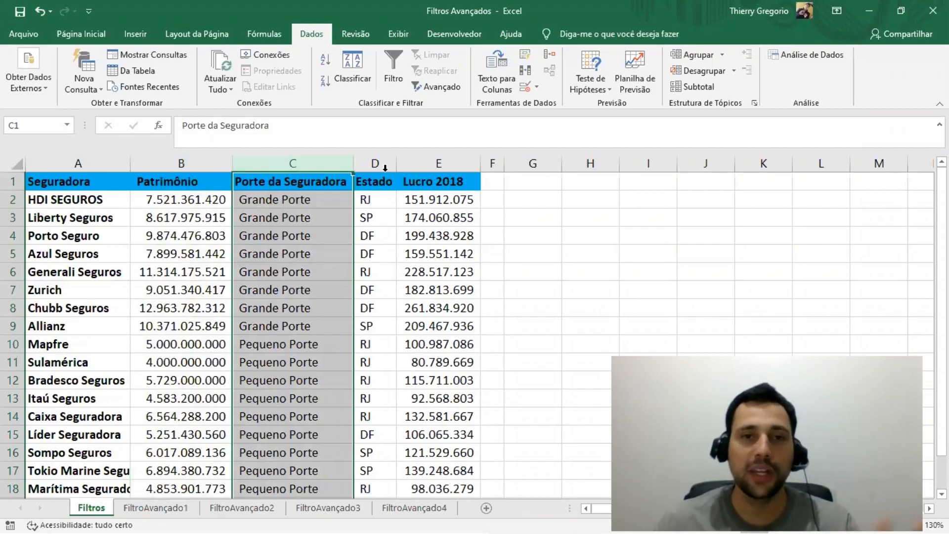
pyautogui.click(378, 160)
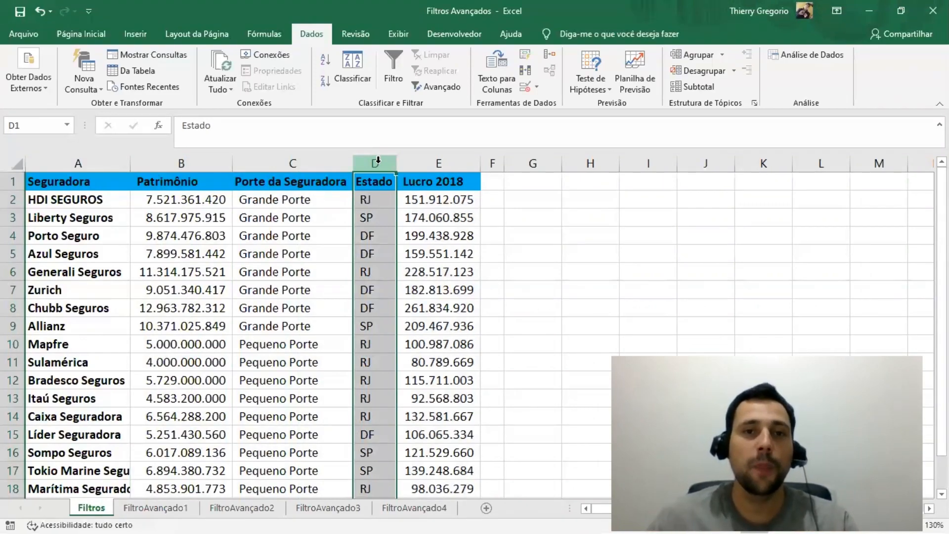
pyautogui.click(435, 163)
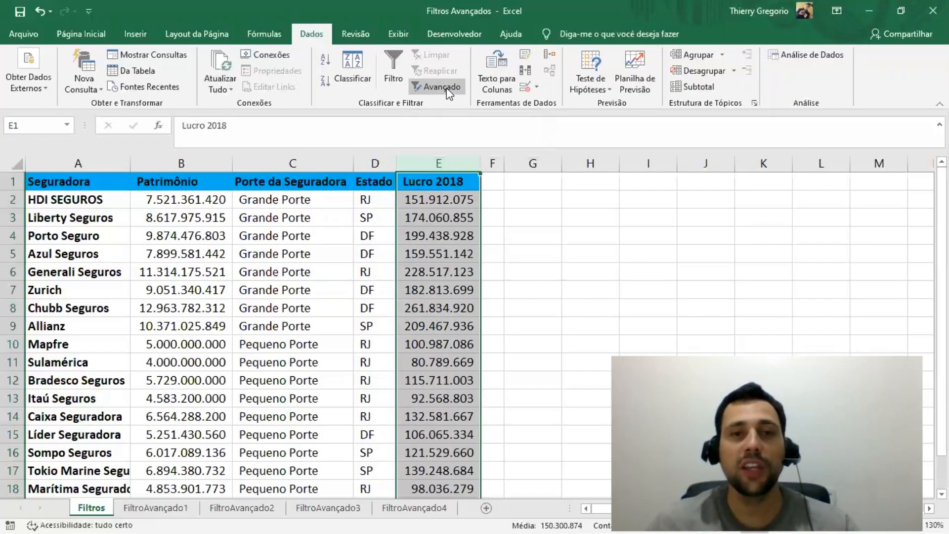
# Step: Copy the Porte da Seguradora and Estado headers to G1:H1 and autofit column G to its header text
pyautogui.moveTo(270, 183); pyautogui.dragTo(376, 181)
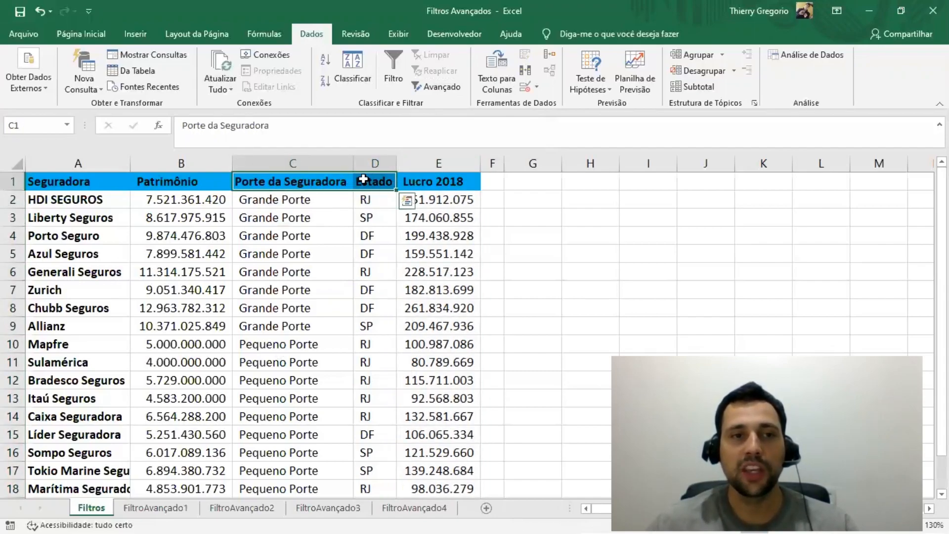
pyautogui.hotkey('ctrl', 'c')
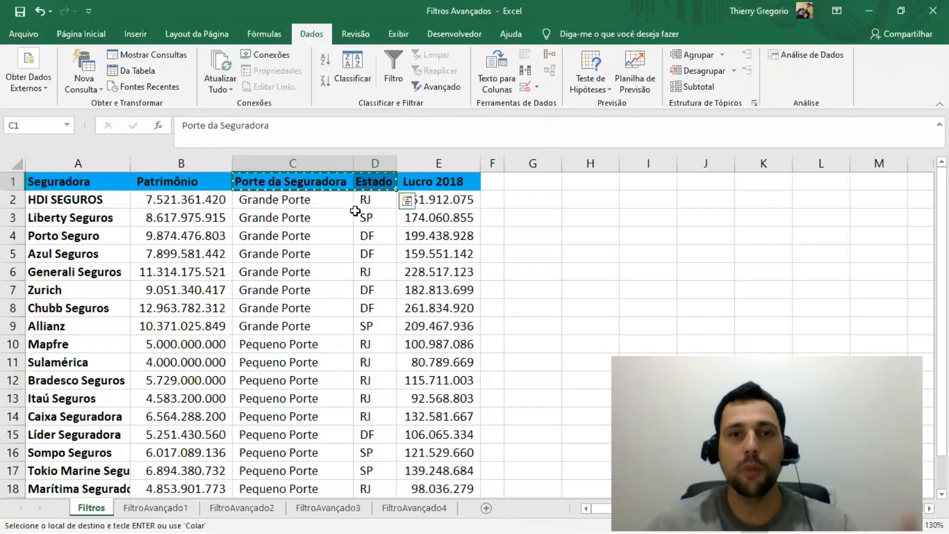
pyautogui.click(531, 176)
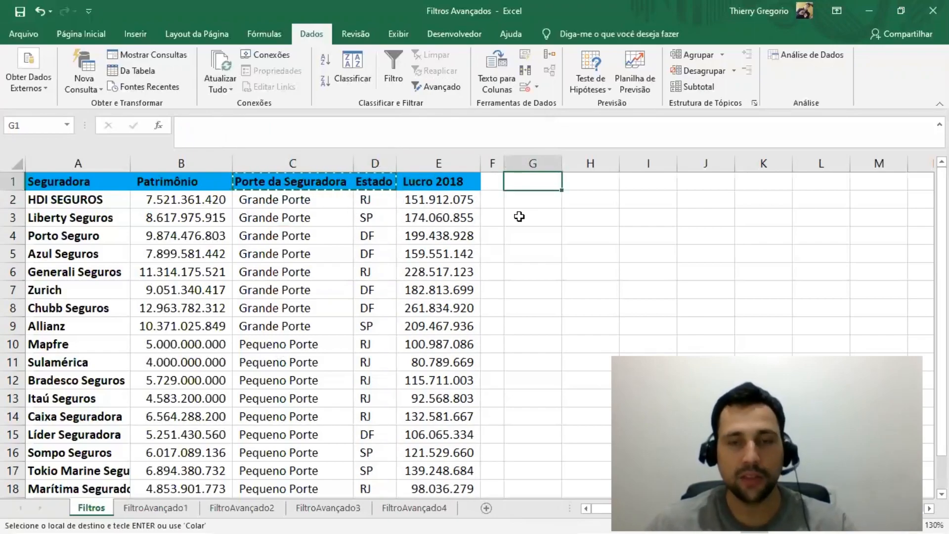
pyautogui.hotkey('ctrl', 'v')
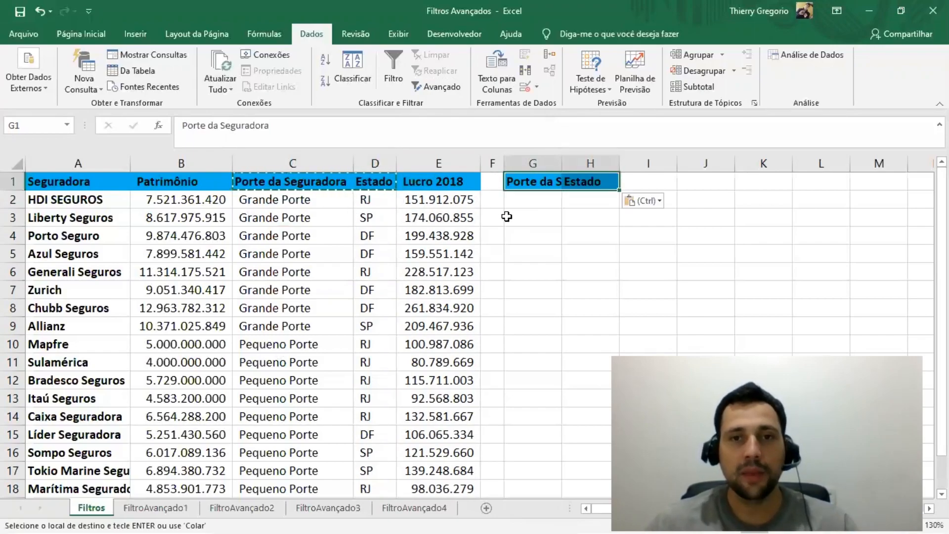
pyautogui.doubleClick(561, 163)
# Step: Enter the first criteria row below the copied headers: Grande Porte in G2 and RJ in H2
pyautogui.click(540, 198)
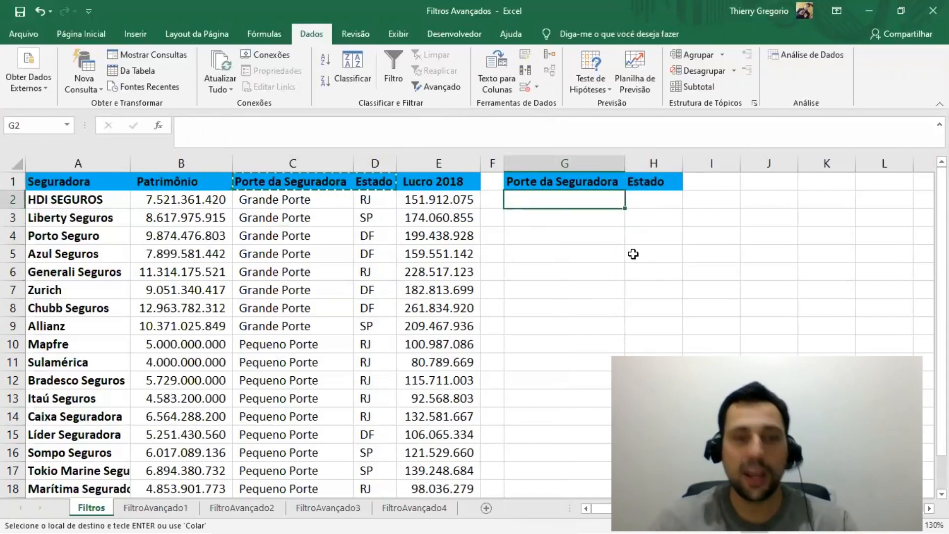
pyautogui.write('gRANDE')
pyautogui.press('BackSpace')
pyautogui.press('BackSpace')
pyautogui.press('BackSpace')
pyautogui.press('BackSpace')
pyautogui.press('BackSpace')
pyautogui.press('BackSpace')
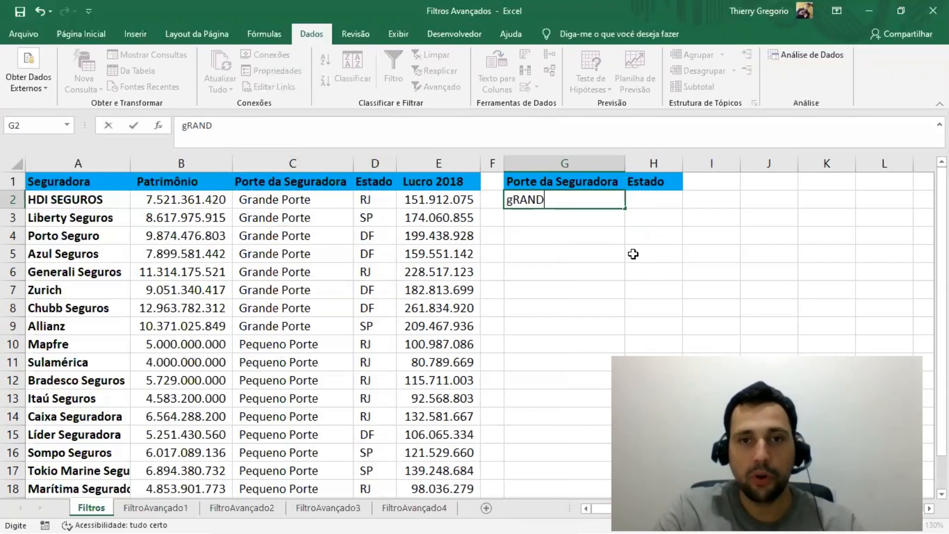
pyautogui.write('Grande Porte')
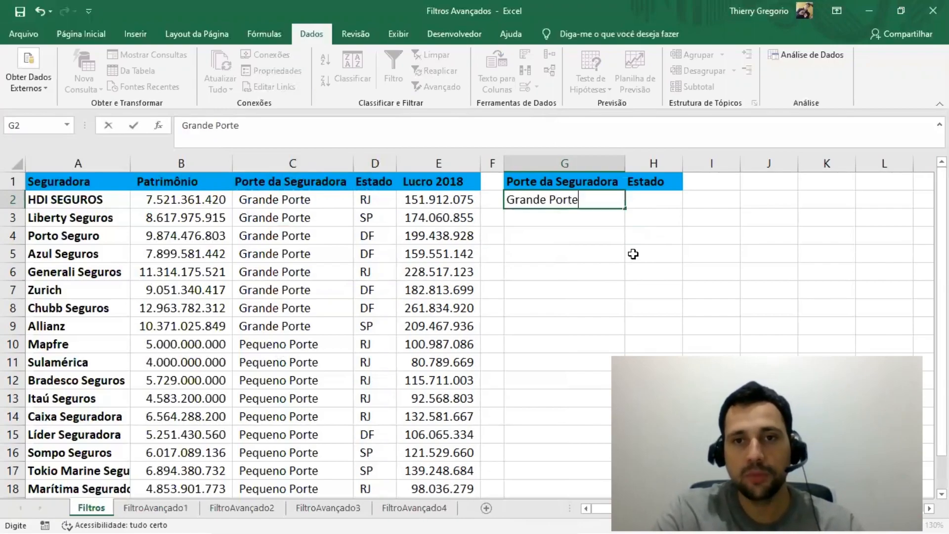
pyautogui.press('Tab')
pyautogui.write('RJ')
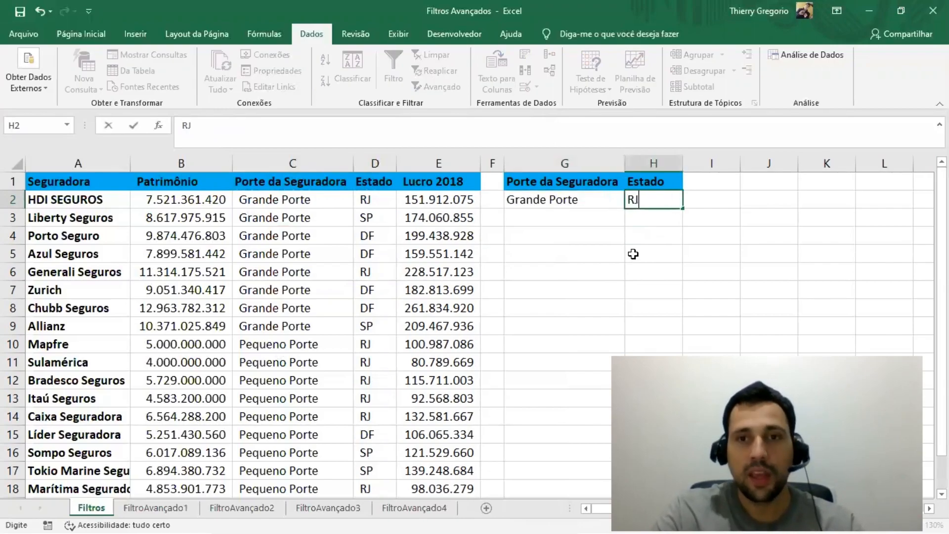
pyautogui.press('Return')
pyautogui.press('Return')
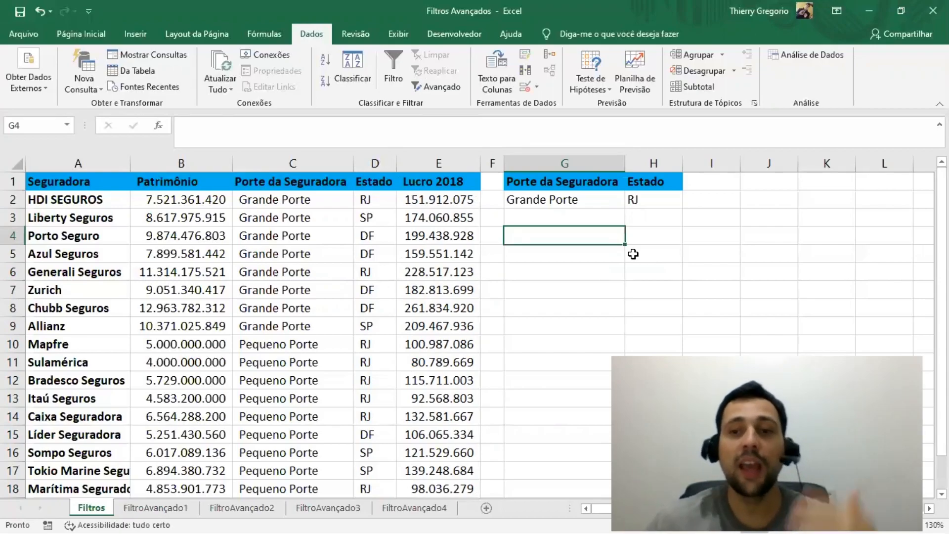
# Step: Apply an advanced filter in place, with columns A:E as the list range and G1:H2 as the criteria range
pyautogui.click(421, 86)
pyautogui.moveTo(412, 217)
pyautogui.mouseDown()
pyautogui.moveTo(397, 186)
pyautogui.moveTo(407, 213)
pyautogui.mouseUp()
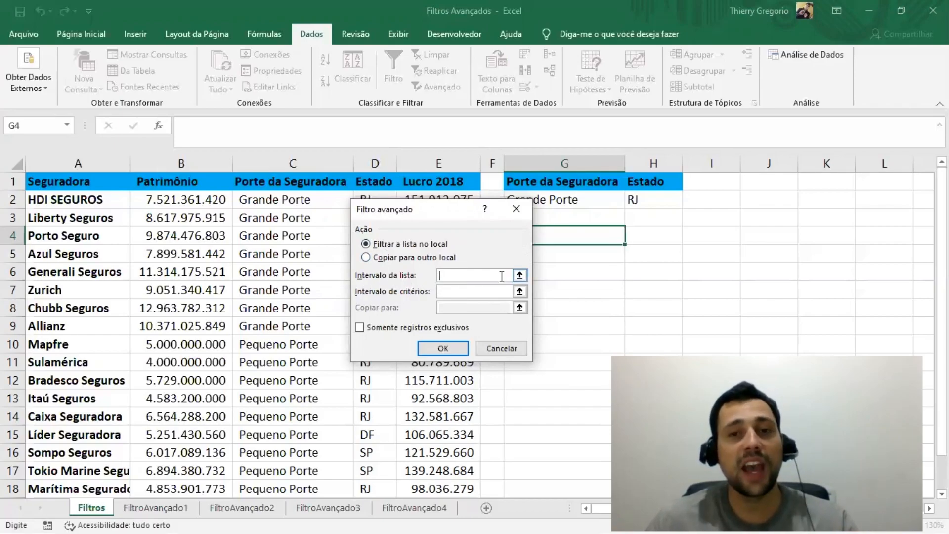
pyautogui.click(519, 274)
pyautogui.moveTo(84, 163); pyautogui.dragTo(439, 163)
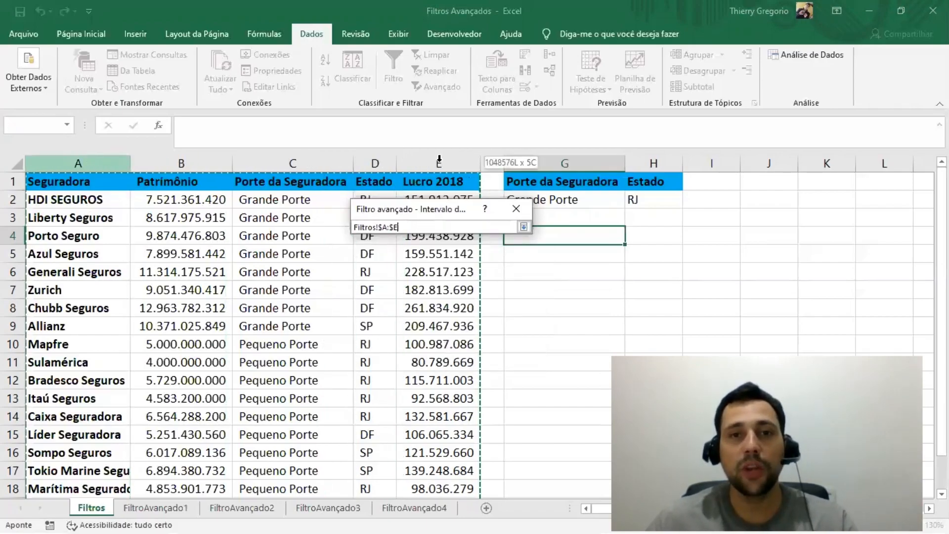
pyautogui.click(524, 226)
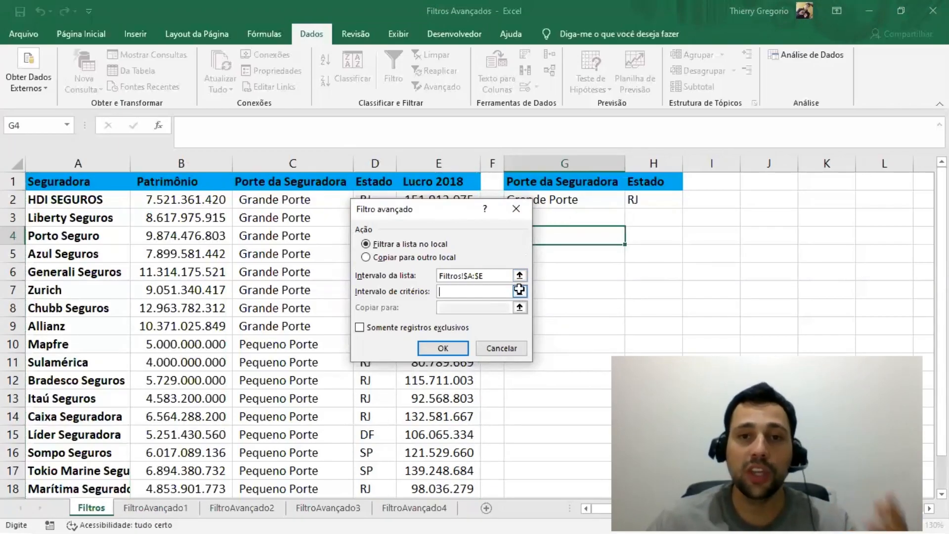
pyautogui.click(519, 291)
pyautogui.moveTo(545, 183); pyautogui.dragTo(653, 197)
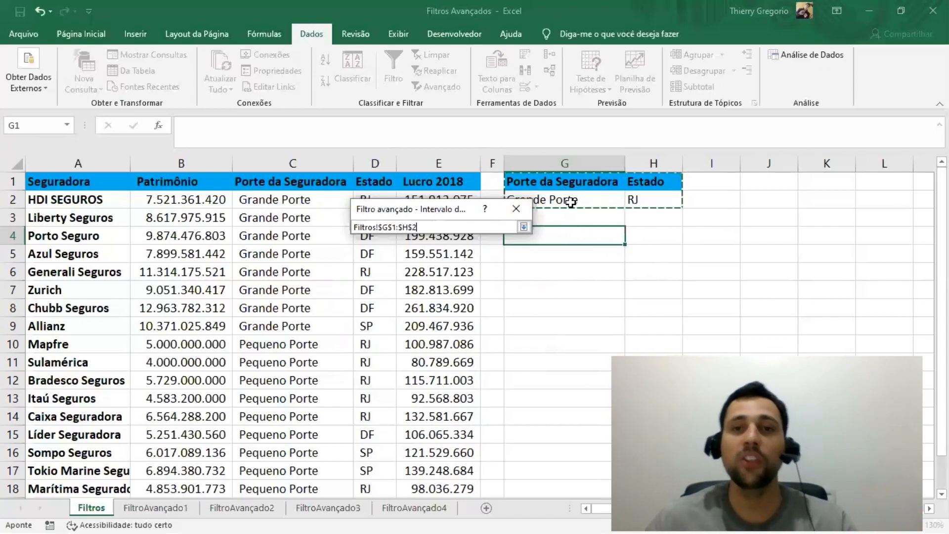
pyautogui.click(523, 226)
pyautogui.click(442, 349)
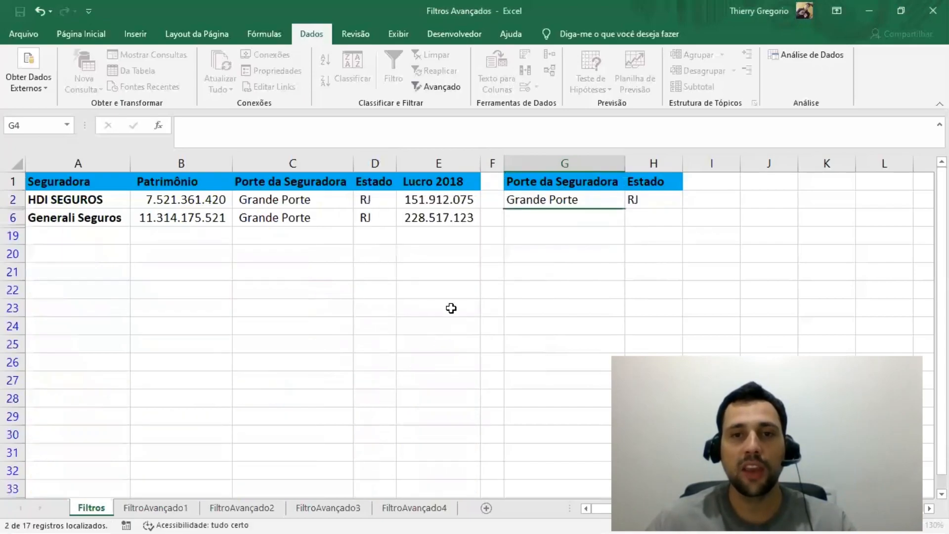
# Step: Check the filtered insurer rows and clear the filter from the list
pyautogui.click(575, 250)
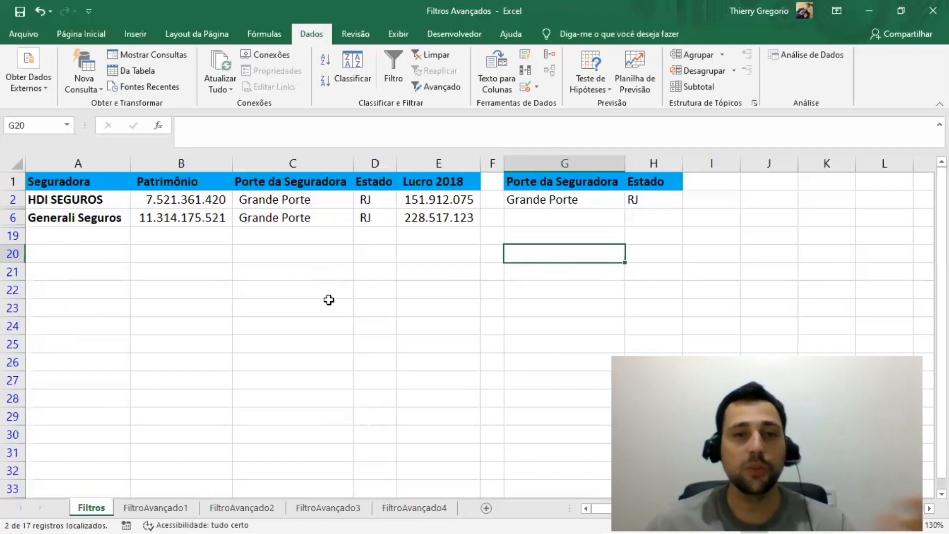
pyautogui.click(77, 198)
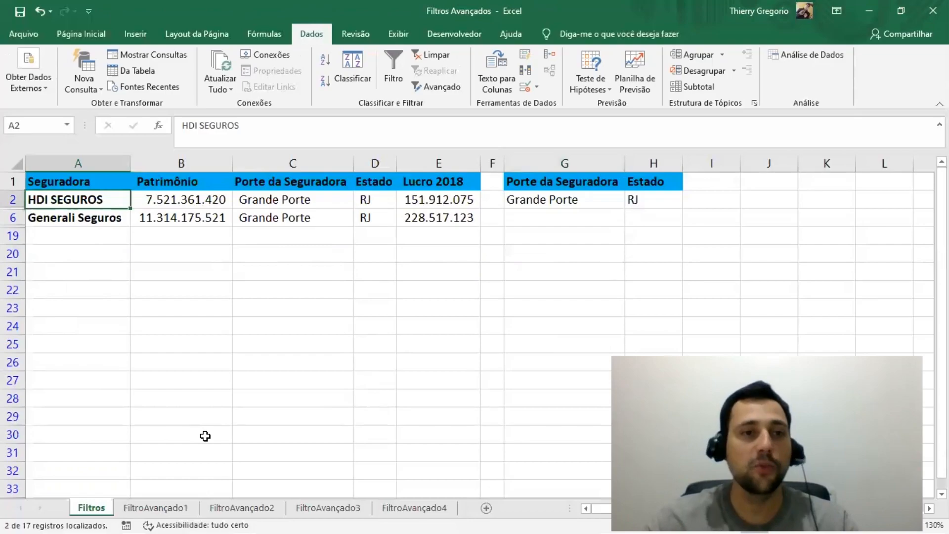
pyautogui.press('Down')
pyautogui.press('Right')
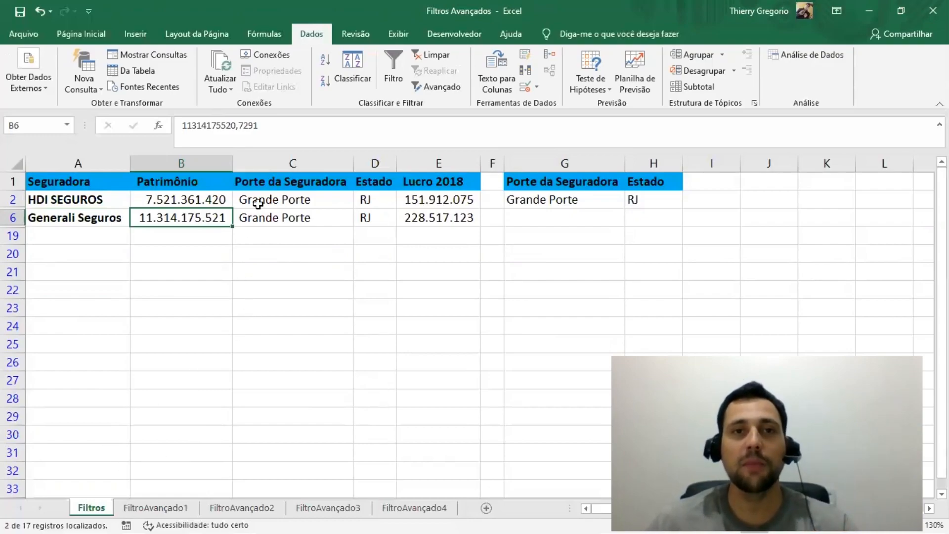
pyautogui.click(449, 59)
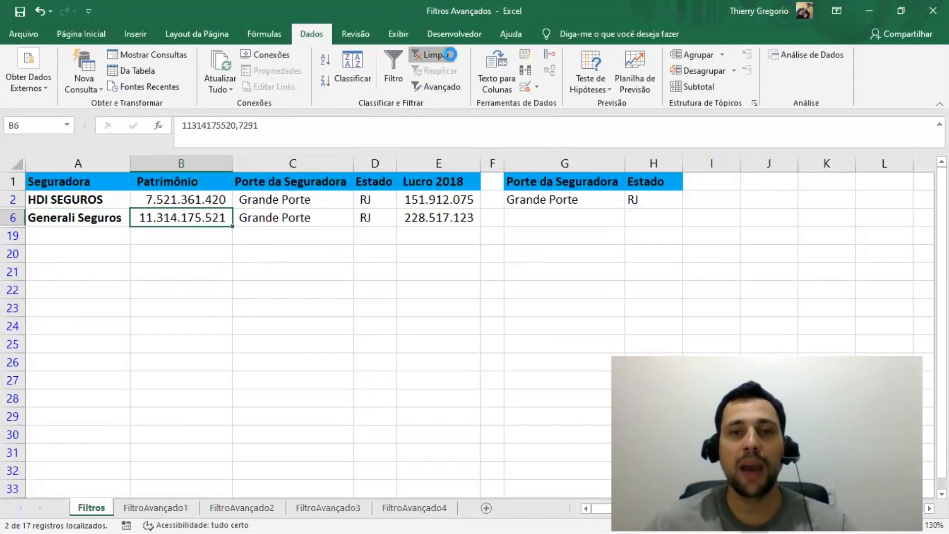
pyautogui.click(594, 269)
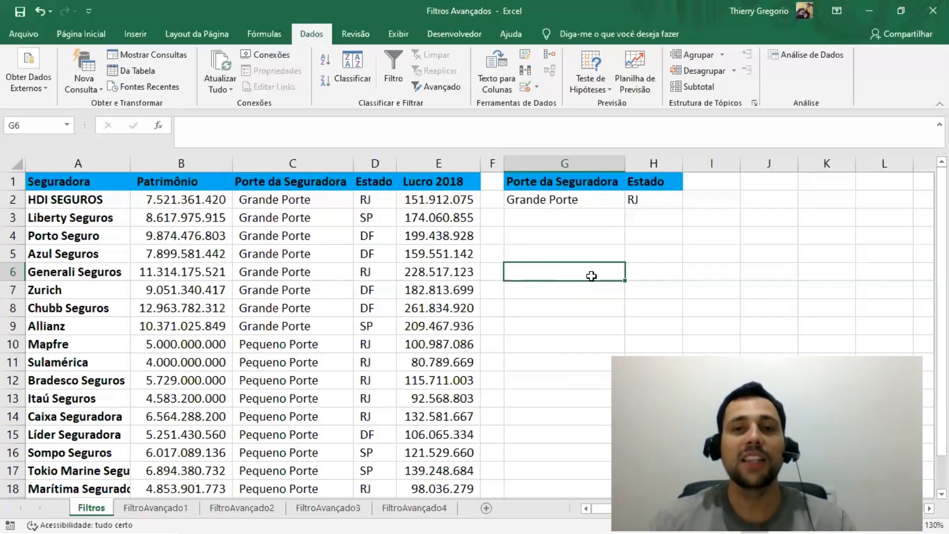
pyautogui.press('Up')
pyautogui.press('Up')
pyautogui.press('Up')
pyautogui.press('Up')
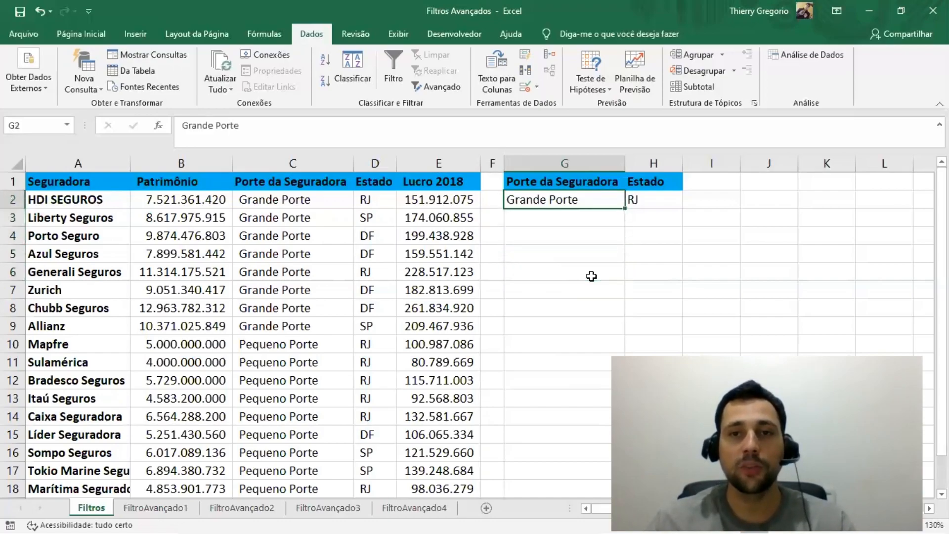
pyautogui.press('Right')
pyautogui.press('Left')
pyautogui.press('Right')
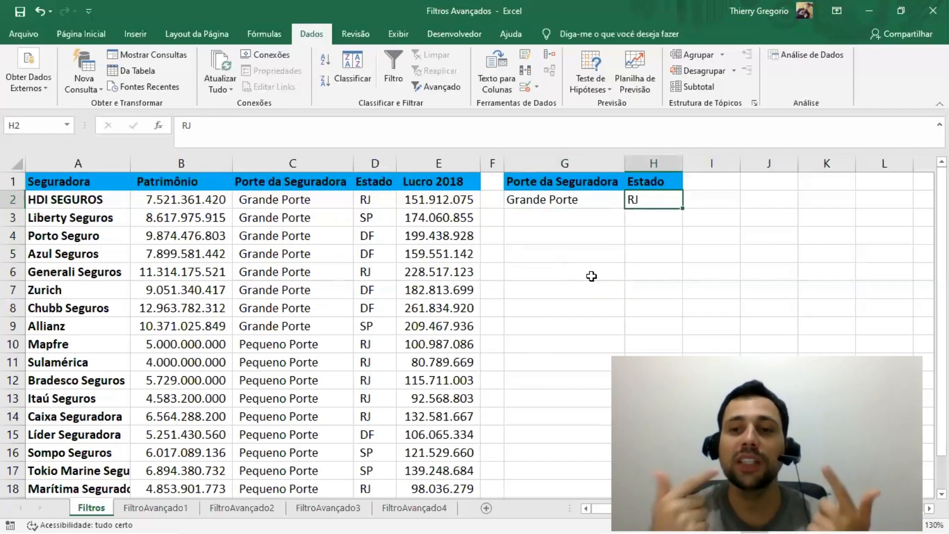
# Step: Add a second criteria row with Pequeno Porte in G3 and SP in H3
pyautogui.press('Down')
pyautogui.press('Left')
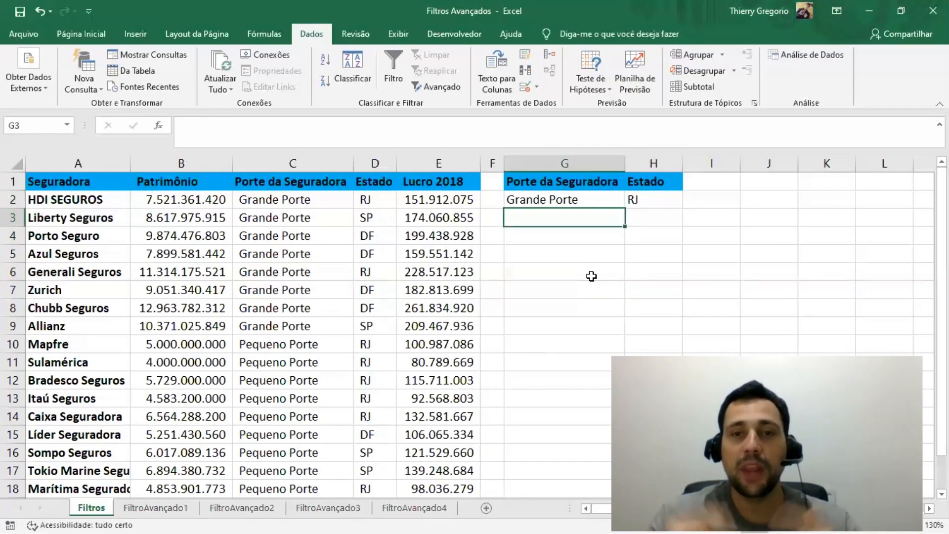
pyautogui.write('Pequen')
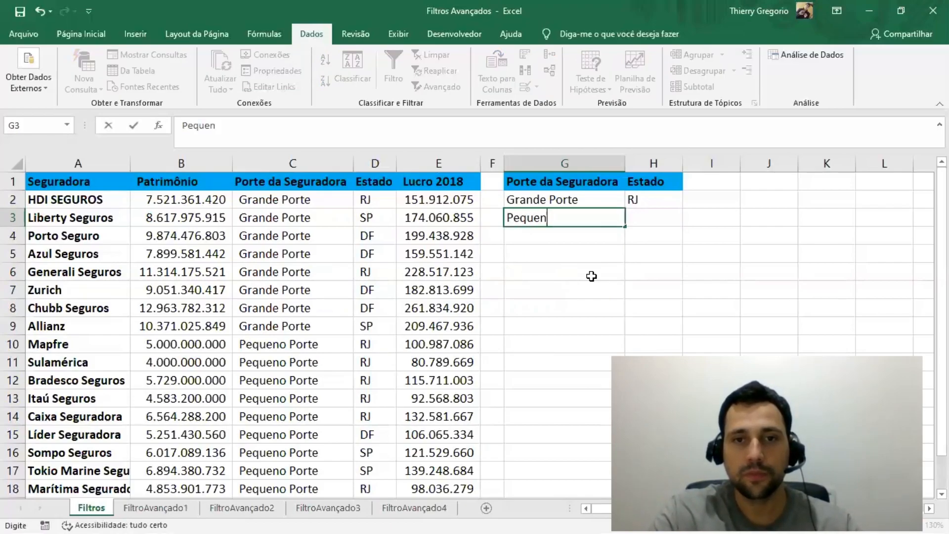
pyautogui.write('o Porte')
pyautogui.press('Tab')
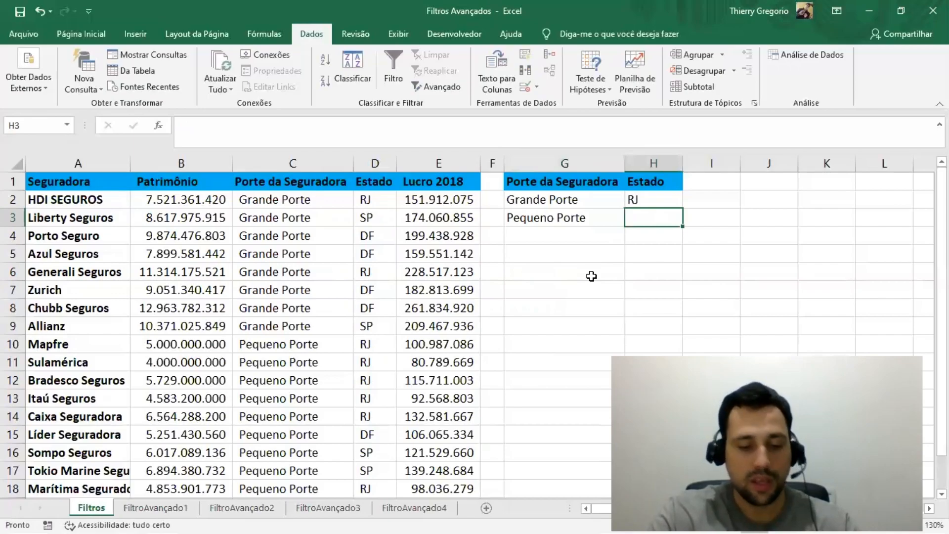
pyautogui.write('SP')
pyautogui.press('Return')
# Step: Review the criteria headers and the two condition rows in G1:H3
pyautogui.press('Up')
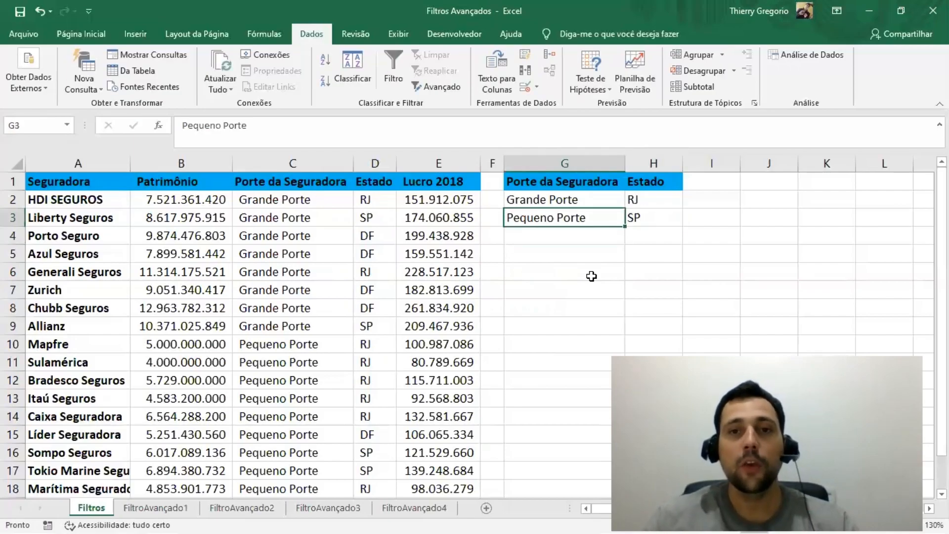
pyautogui.press('Right')
pyautogui.press('Right')
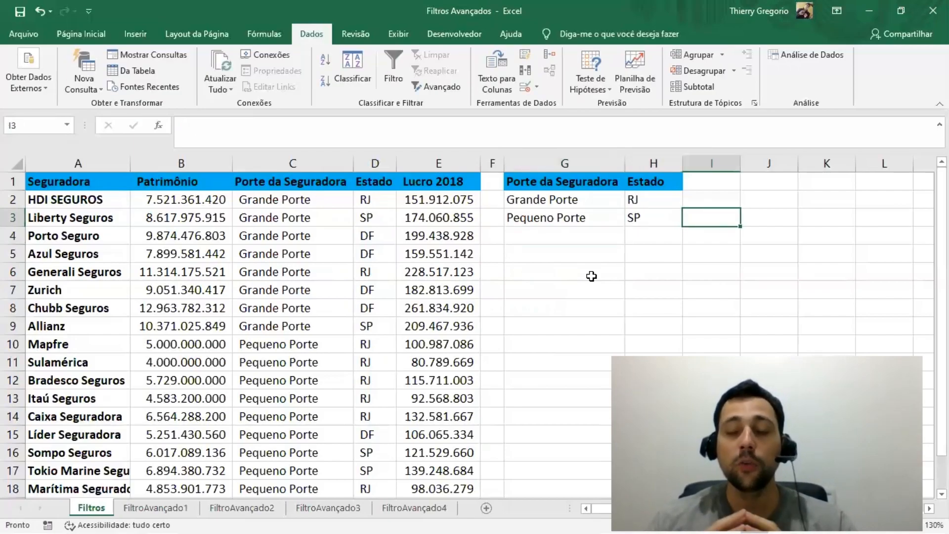
pyautogui.press('Left')
pyautogui.press('Left')
pyautogui.press('Up')
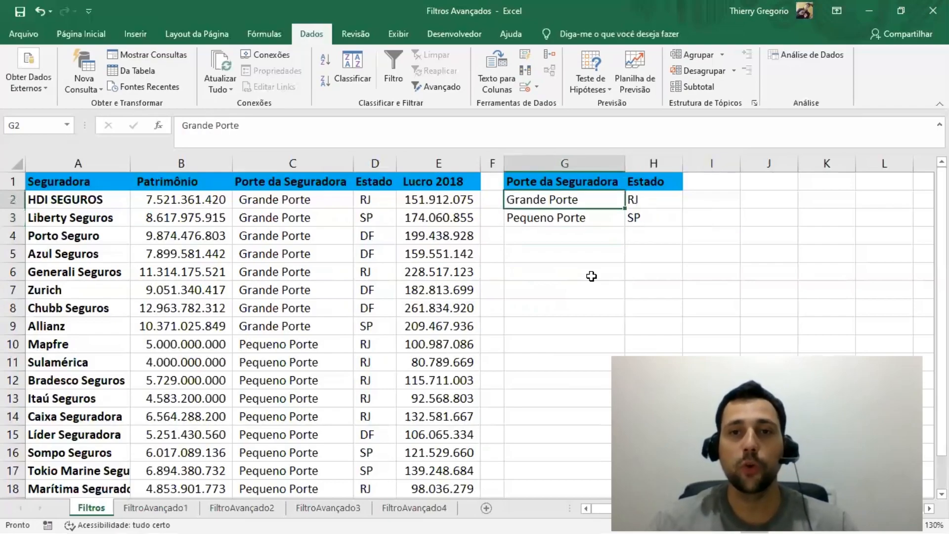
pyautogui.press('Up')
pyautogui.hotkey('shift', 'Right')
pyautogui.hotkey('shift', 'Right')
pyautogui.hotkey('shift', 'Right')
pyautogui.hotkey('shift', 'Left')
pyautogui.hotkey('shift', 'Left')
pyautogui.hotkey('shift', 'Left')
pyautogui.hotkey('shift', 'Right')
pyautogui.hotkey('shift', 'Right')
pyautogui.hotkey('shift', 'Right')
pyautogui.hotkey('shift', 'Left')
pyautogui.hotkey('shift', 'Left')
pyautogui.hotkey('shift', 'Left')
pyautogui.press('Right')
pyautogui.press('Left')
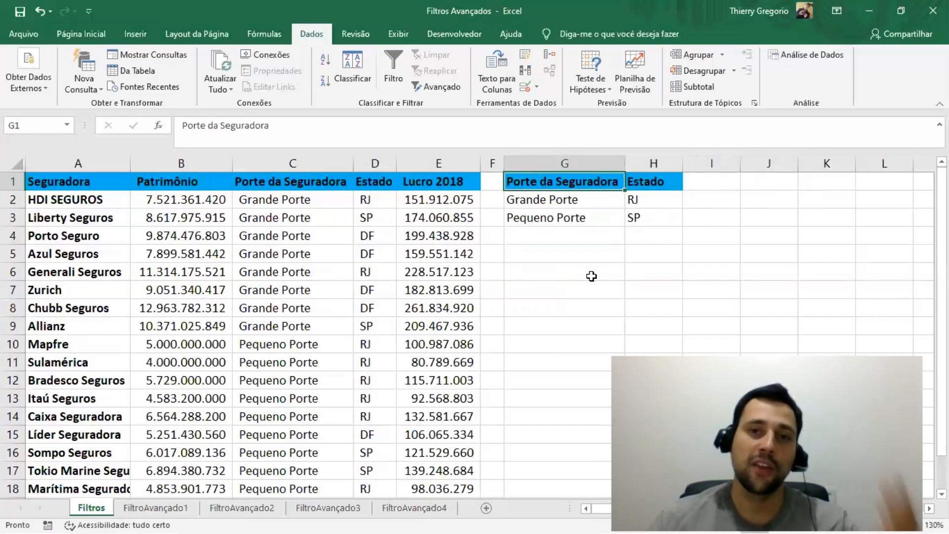
pyautogui.press('Right')
pyautogui.press('Left')
pyautogui.press('Down')
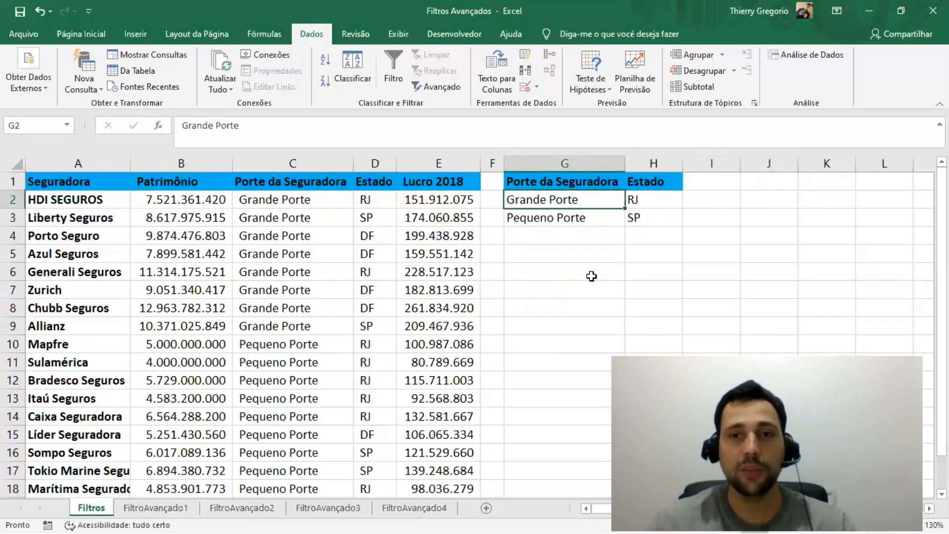
pyautogui.hotkey('shift', 'Right')
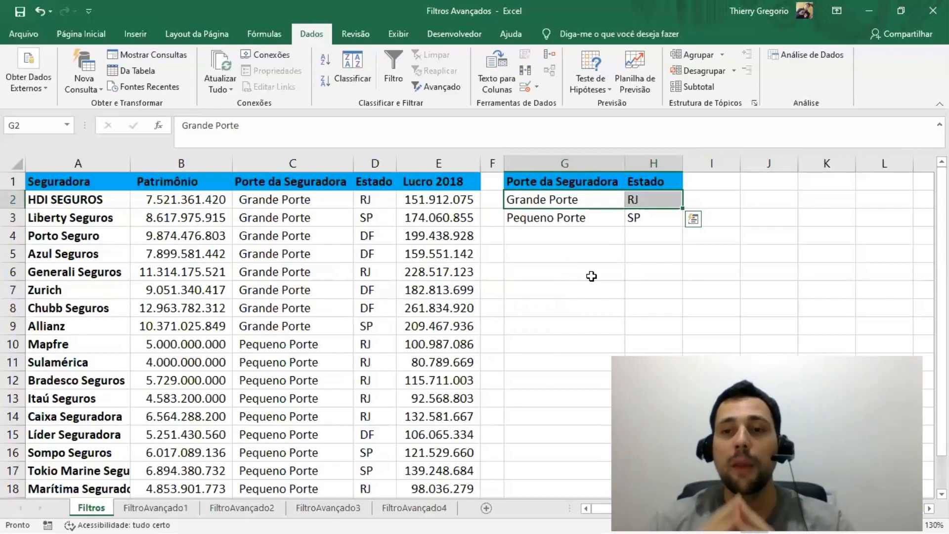
# Step: Compare the Grande Porte and RJ criteria row with the Pequeno Porte and SP row
pyautogui.hotkey('shift', 'Left')
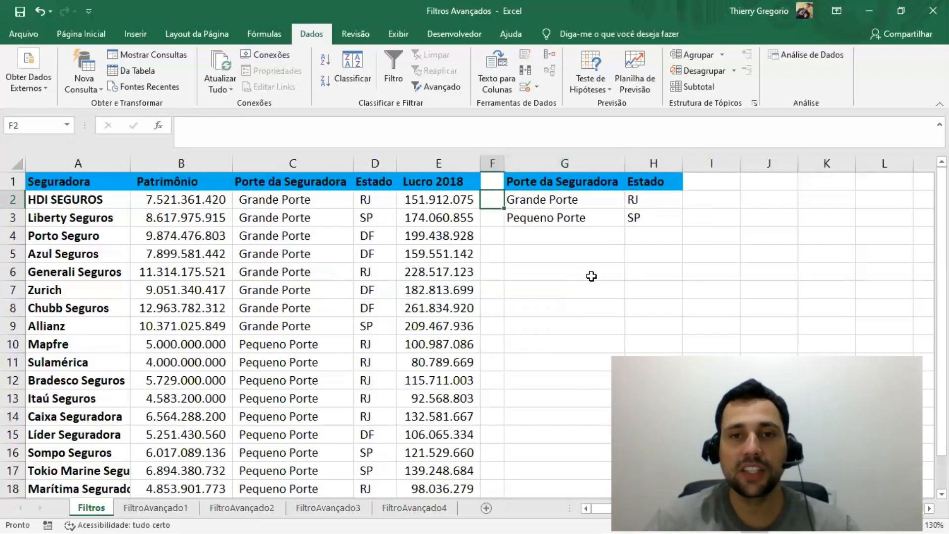
pyautogui.hotkey('shift', 'Right')
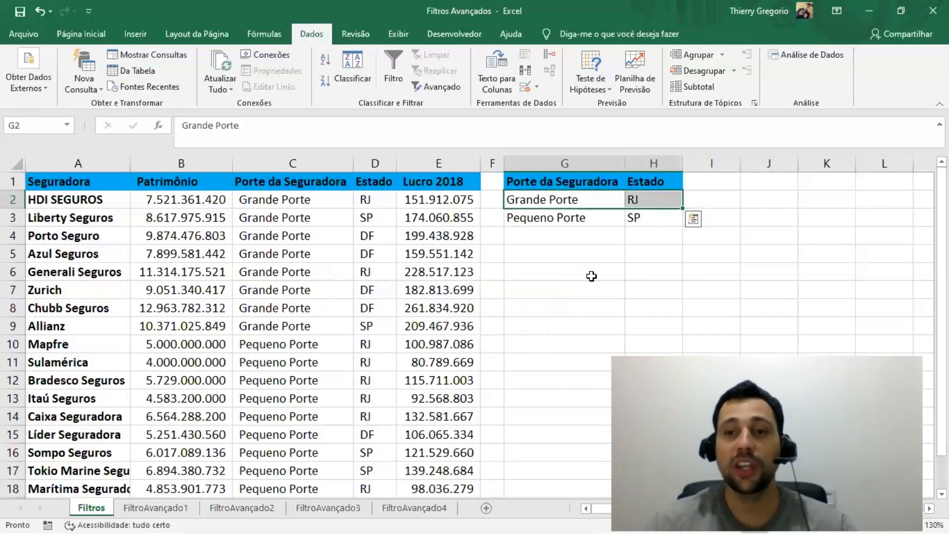
pyautogui.press('Down')
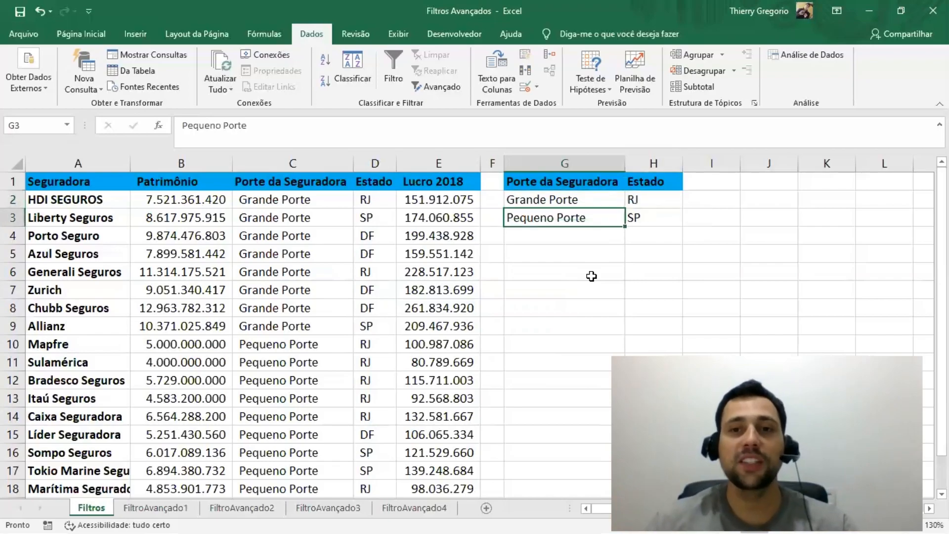
pyautogui.hotkey('shift', 'Right')
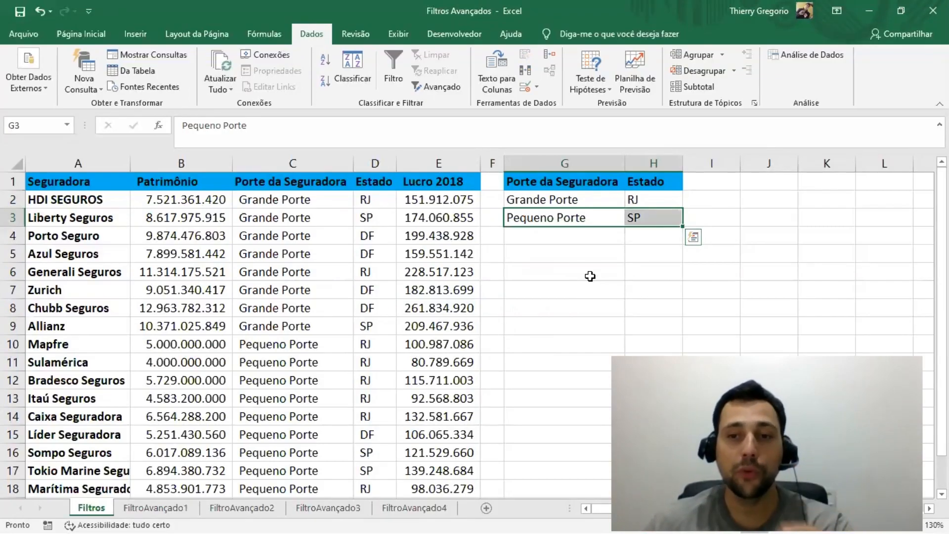
# Step: On the FiltroAvançado1 sheet, start an advanced filter that copies to another location, with columns A:E of Filtros as the list range
pyautogui.click(156, 508)
pyautogui.click(442, 240)
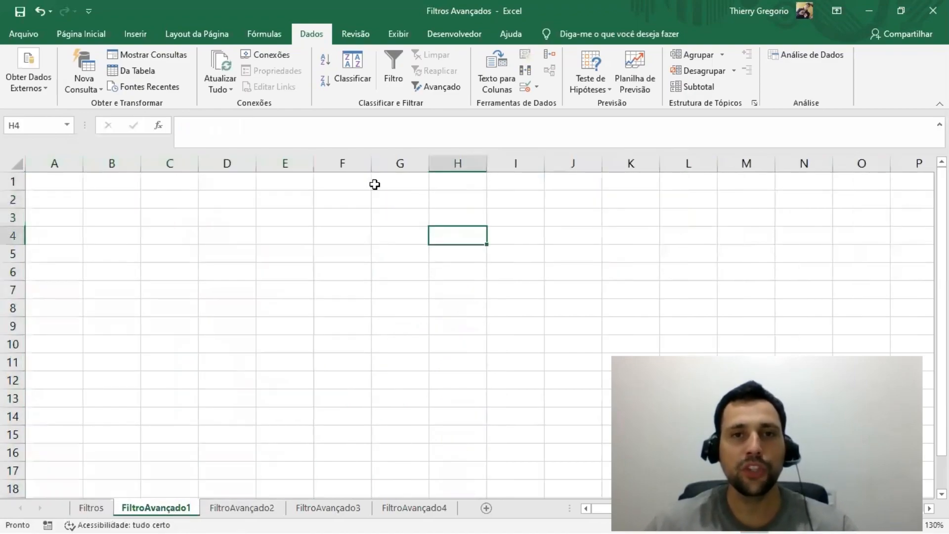
pyautogui.click(437, 87)
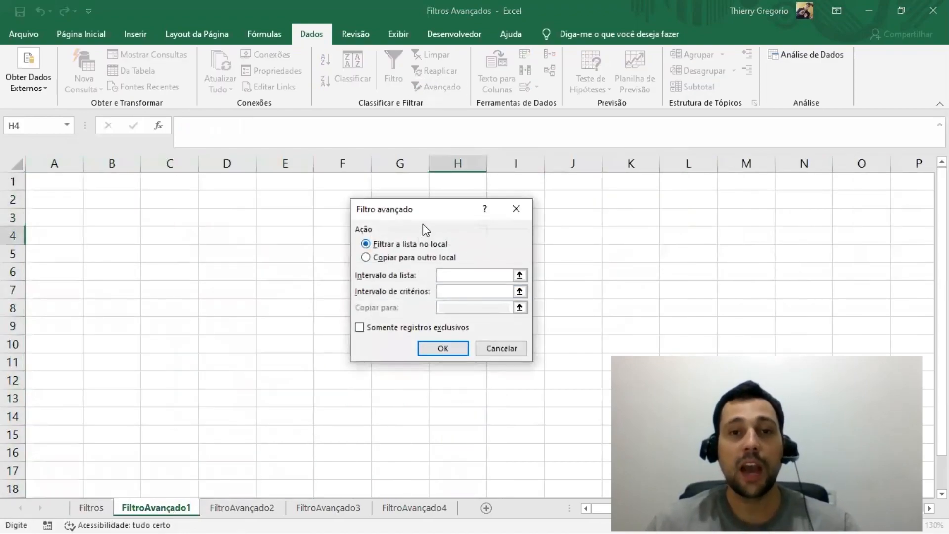
pyautogui.click(409, 256)
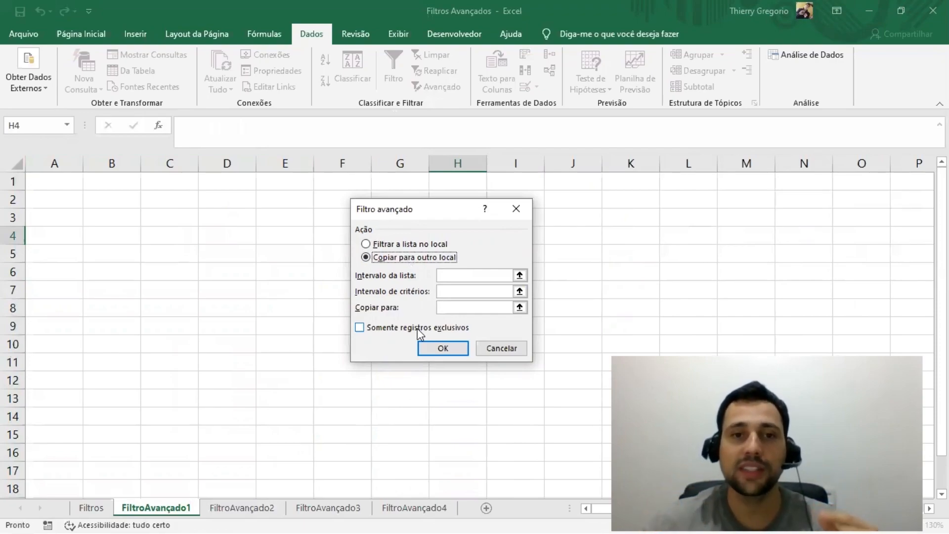
pyautogui.click(518, 277)
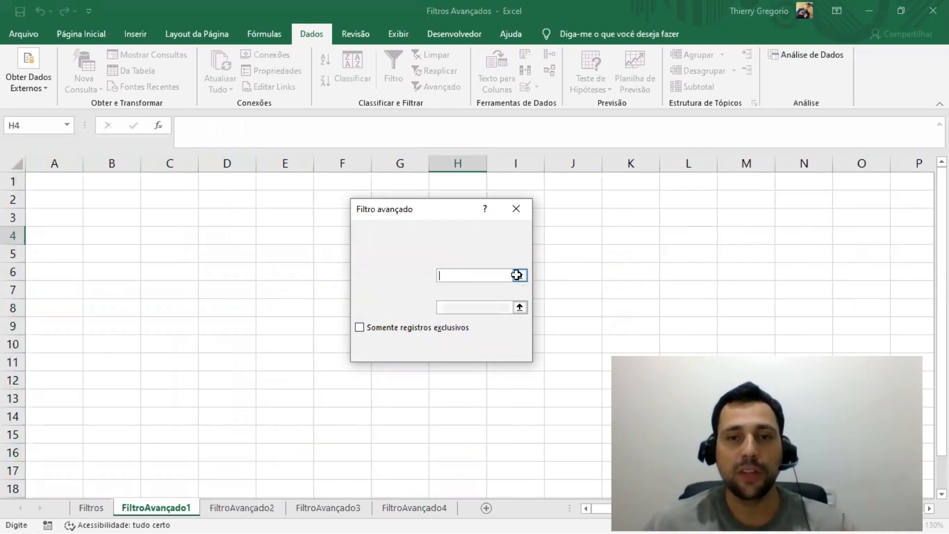
pyautogui.click(93, 508)
pyautogui.moveTo(75, 163); pyautogui.dragTo(427, 173)
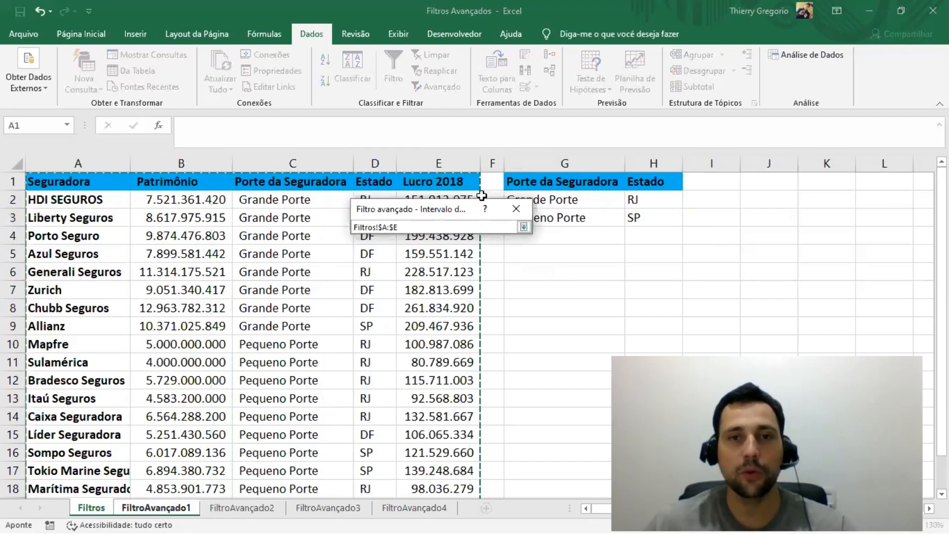
pyautogui.click(523, 227)
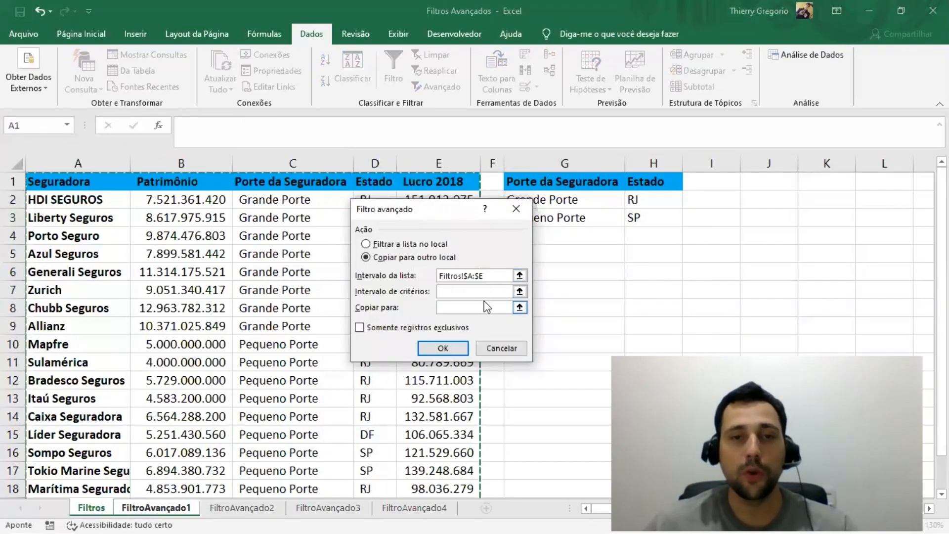
# Step: Set the advanced filter's criteria range to G1:H3 on the Filtros sheet
pyautogui.click(522, 291)
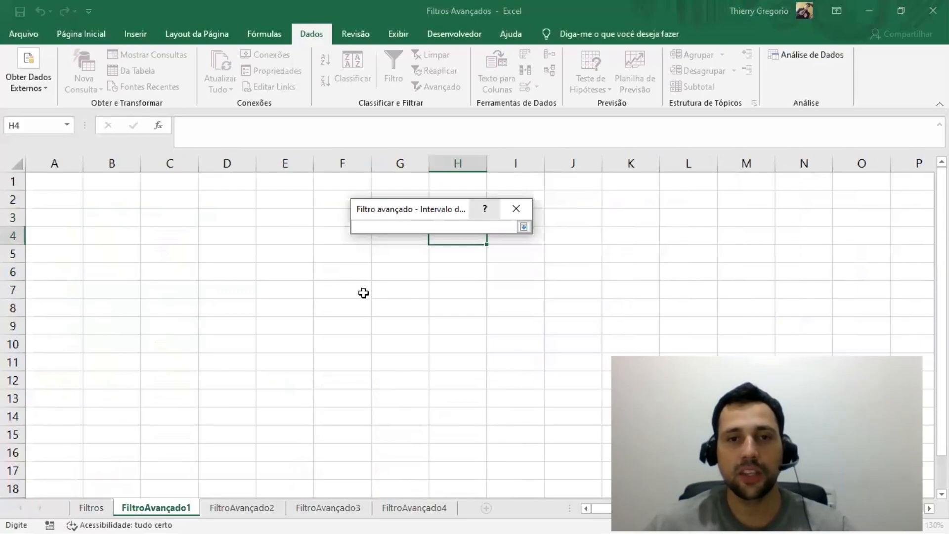
pyautogui.click(96, 508)
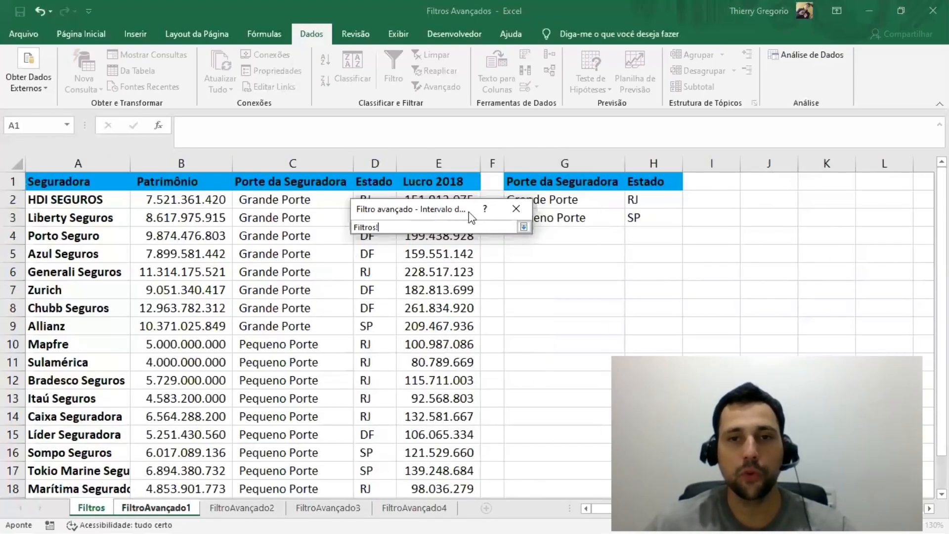
pyautogui.moveTo(543, 181); pyautogui.dragTo(636, 218)
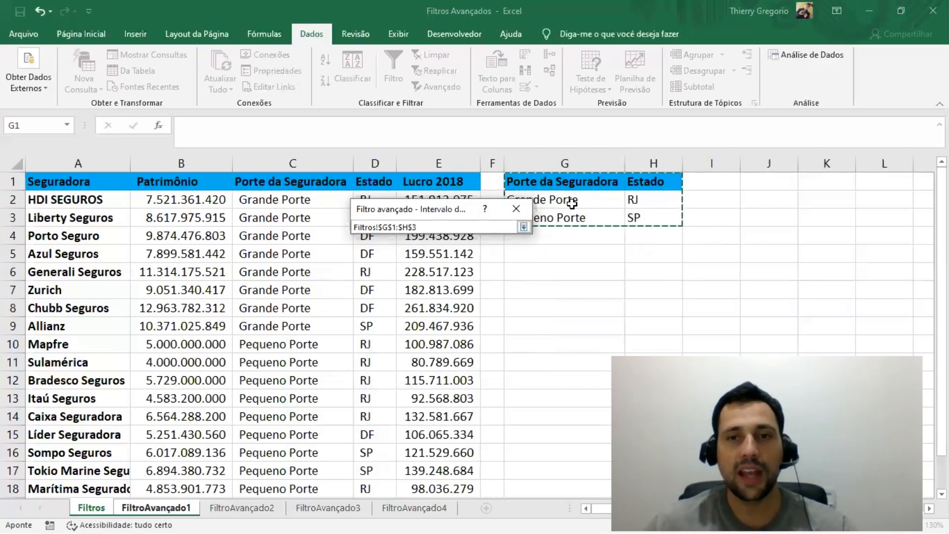
pyautogui.click(523, 226)
# Step: Set cell A1 of FiltroAvançado1 as the copy destination and run the advanced filter
pyautogui.click(484, 307)
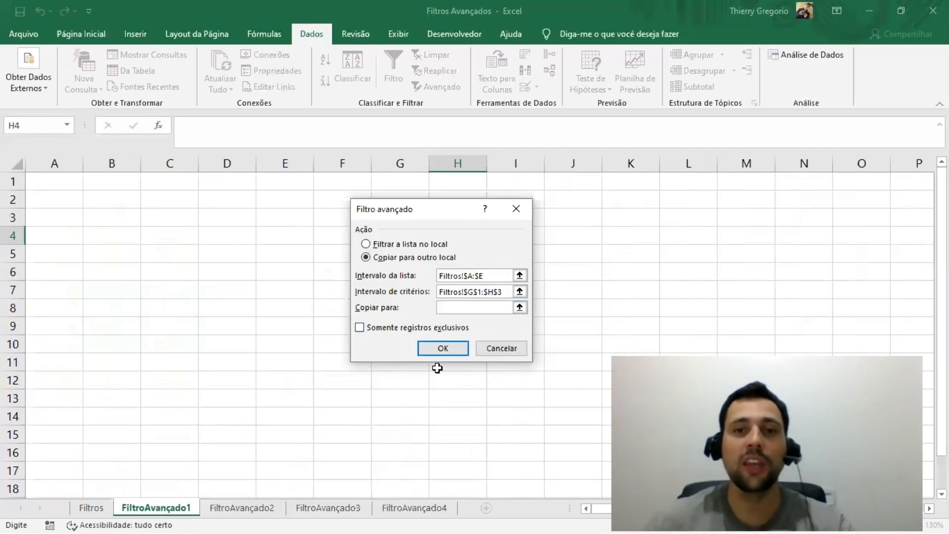
pyautogui.click(520, 307)
pyautogui.click(58, 181)
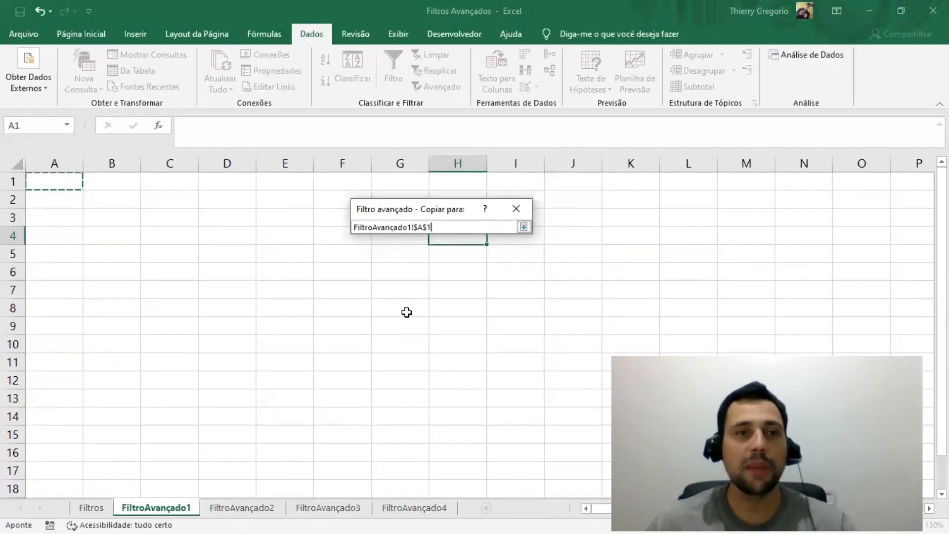
pyautogui.click(524, 227)
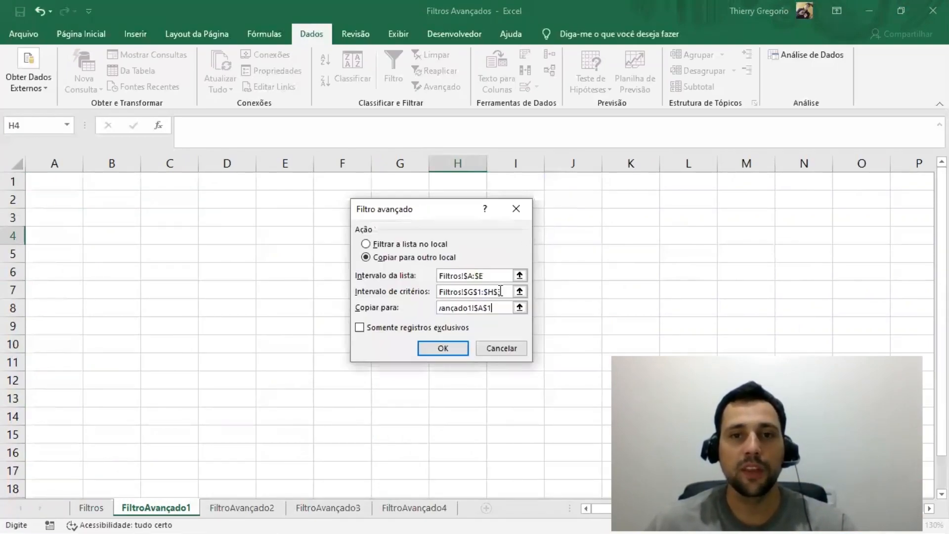
pyautogui.click(438, 348)
# Step: Autofit the widths of columns A:E on the FiltroAvançado1 sheet
pyautogui.moveTo(55, 163); pyautogui.dragTo(281, 167)
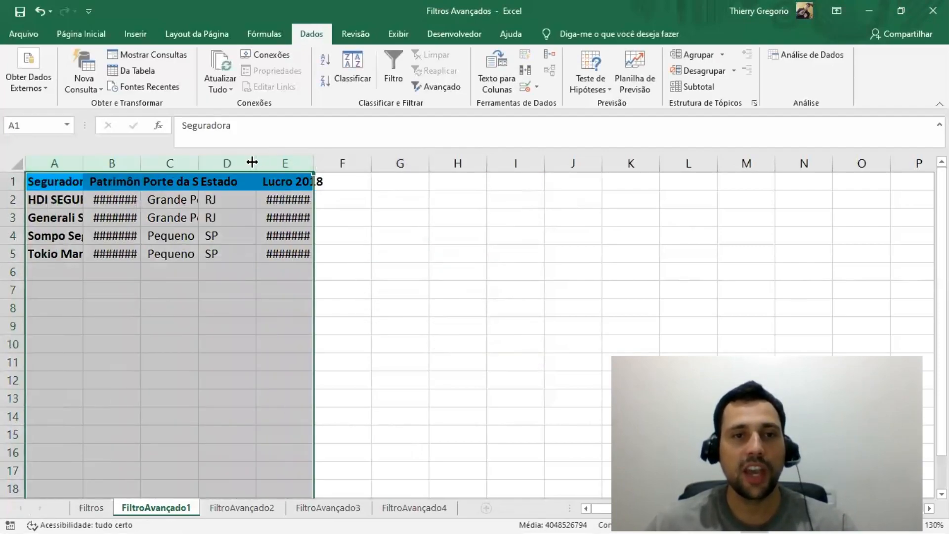
pyautogui.doubleClick(255, 163)
pyautogui.click(291, 349)
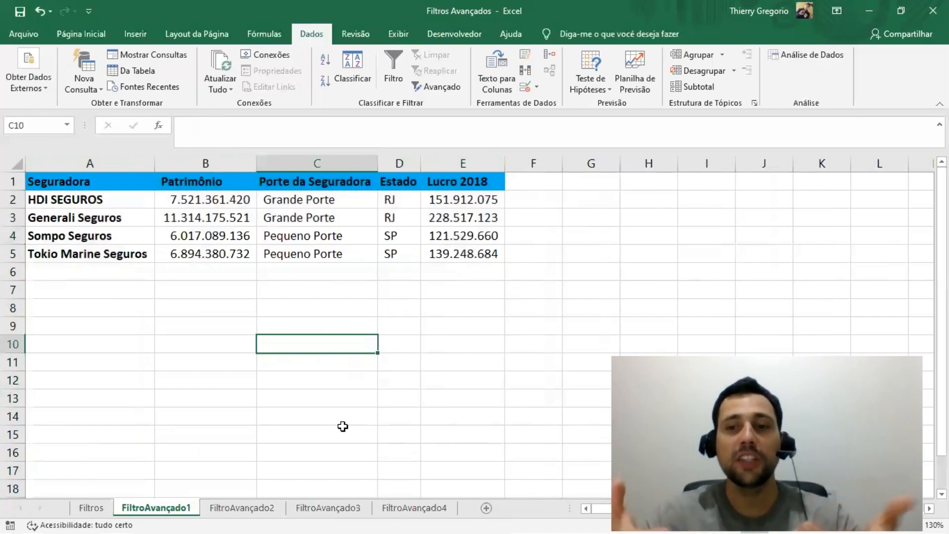